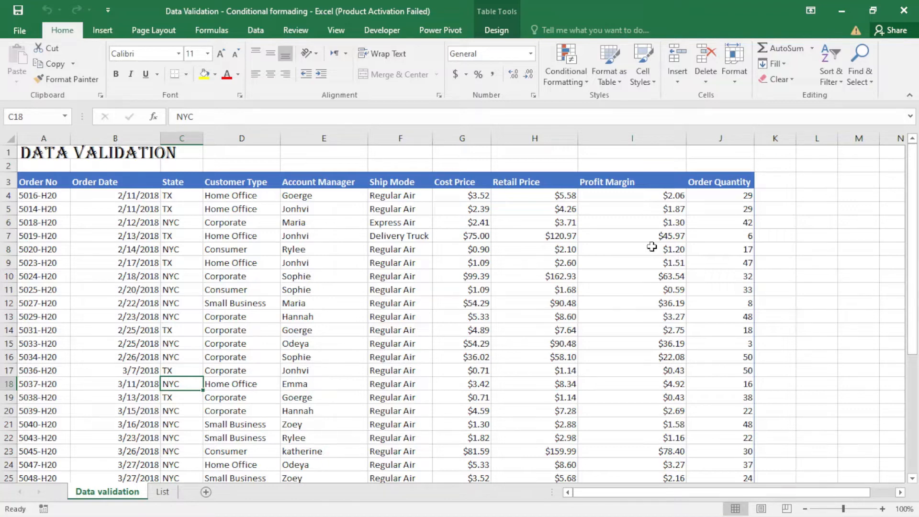
- Add list data validation to cell L4, using the account manager names in =List!$A$3:$A$13 as the source
left_click(818, 197)
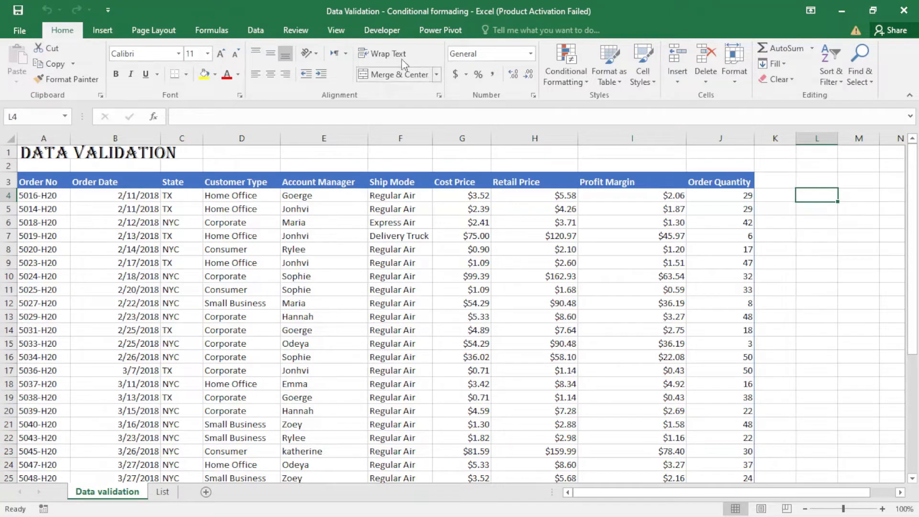
left_click(254, 29)
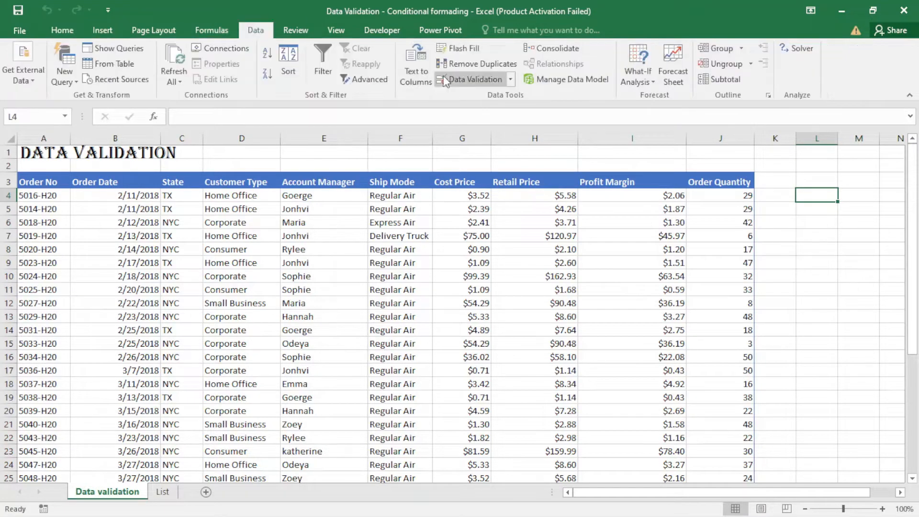
left_click(468, 79)
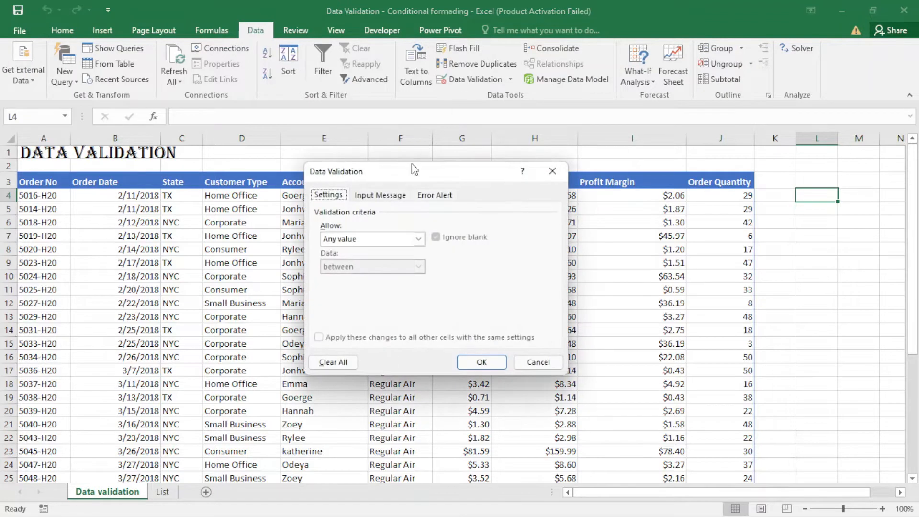
left_click(417, 242)
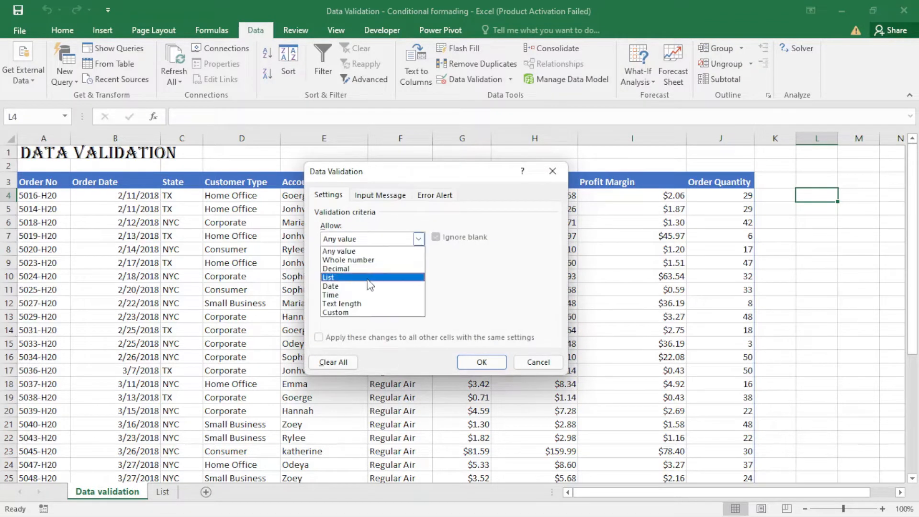
left_click(368, 280)
left_click(476, 293)
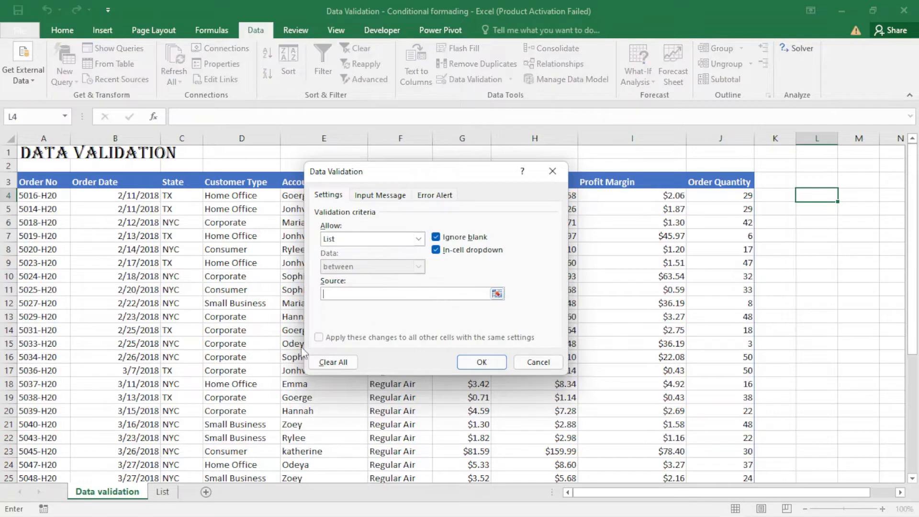
left_click(161, 492)
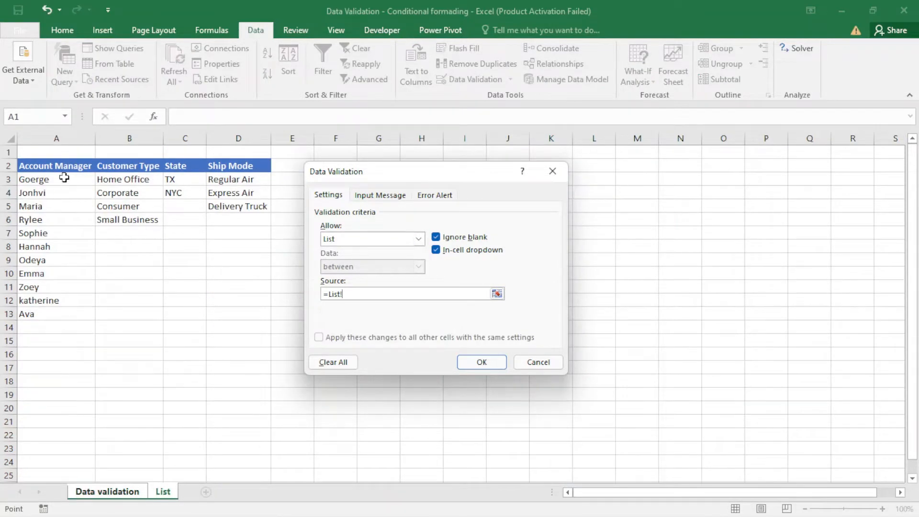
left_click_drag(64, 177, 72, 312)
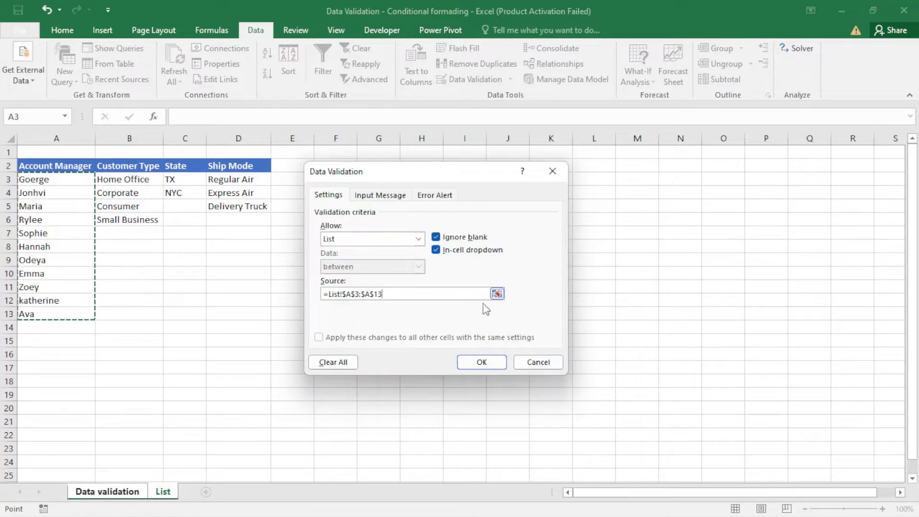
left_click(481, 362)
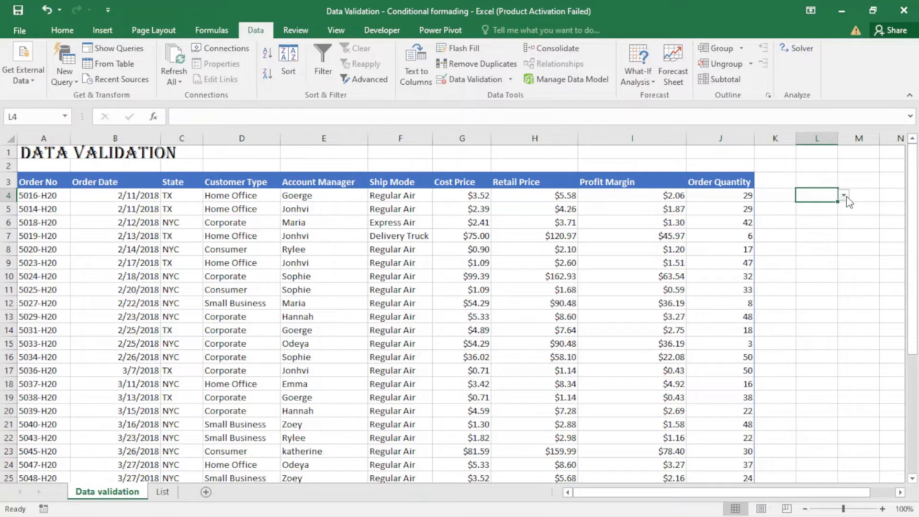
- Start a new formula-based conditional formatting rule covering all data rows of the orders table, from A4 to column J
left_click_drag(25, 195, 560, 210)
left_click(42, 182)
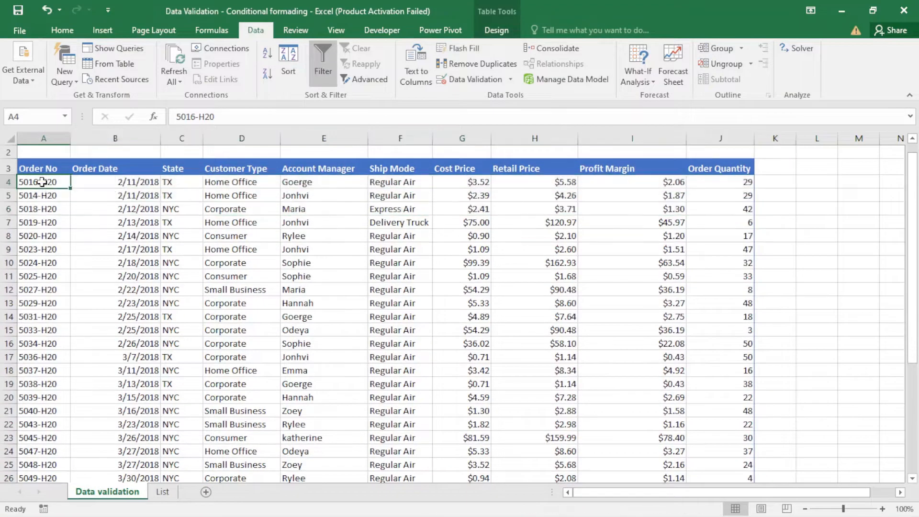
key("ctrl+shift+Right")
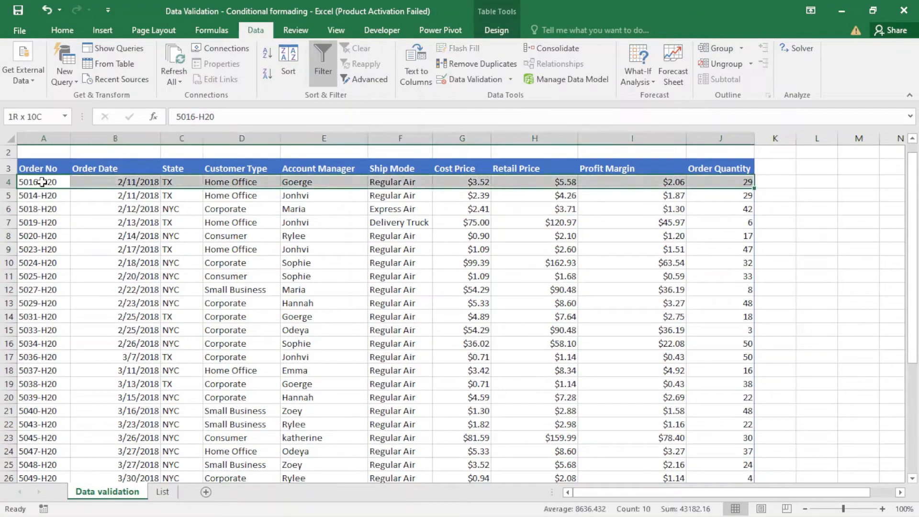
key("ctrl+shift+Down")
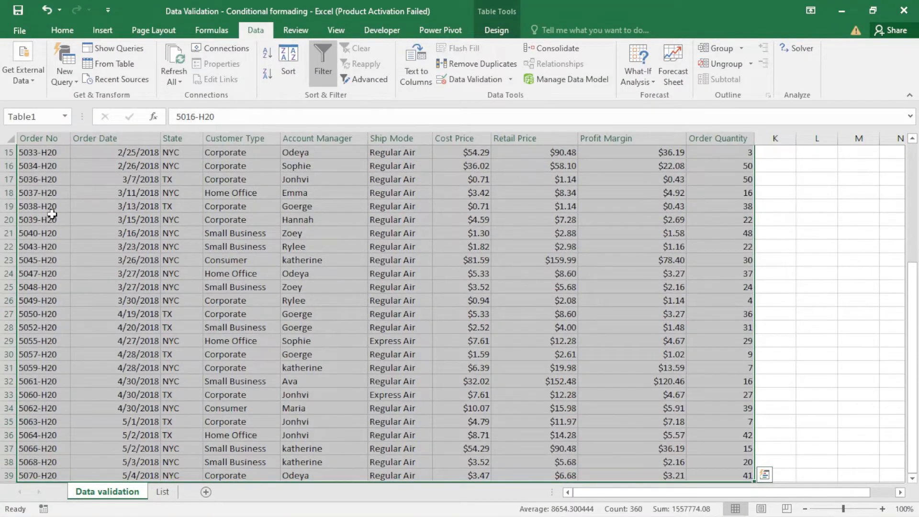
scroll(324, 204, "up", 5)
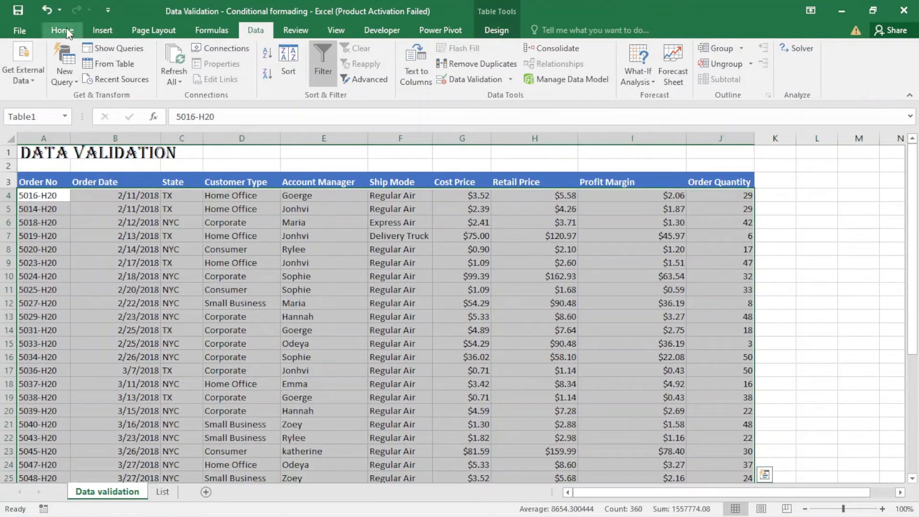
left_click(66, 30)
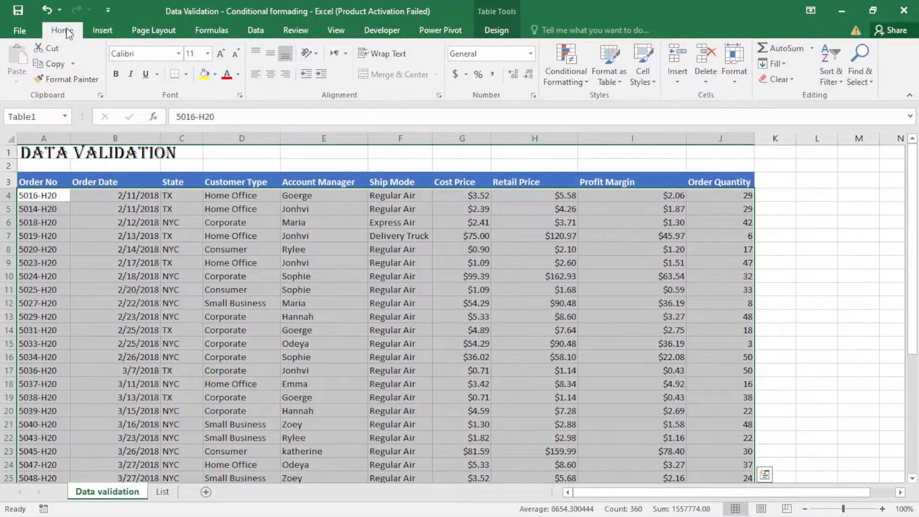
left_click(569, 82)
mouse_move(586, 265)
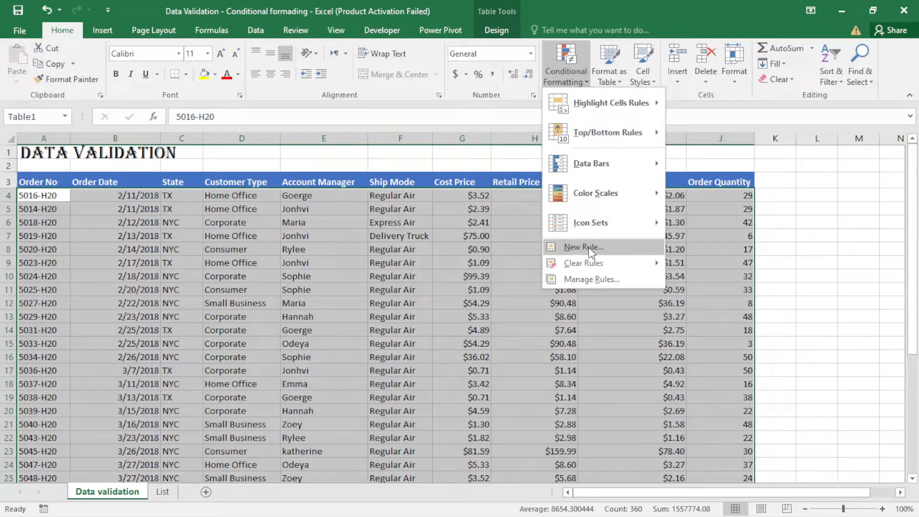
left_click(589, 247)
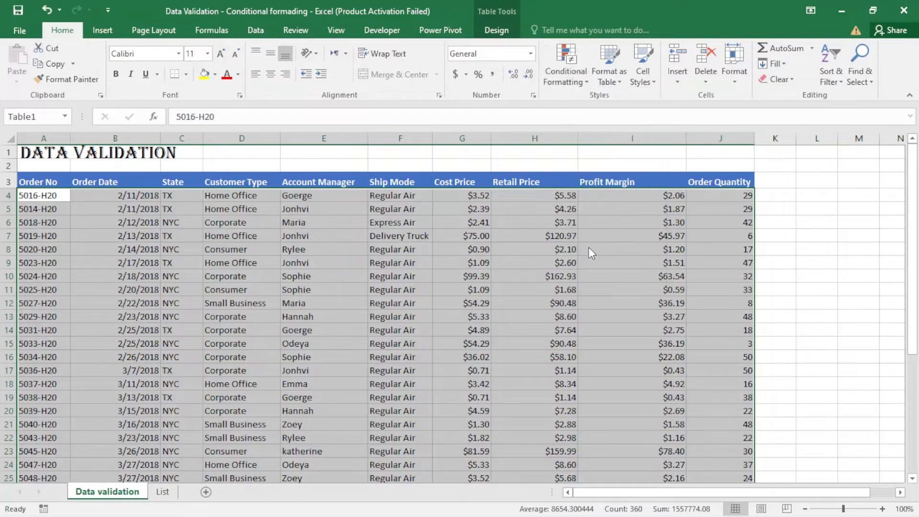
left_click_drag(481, 170, 444, 89)
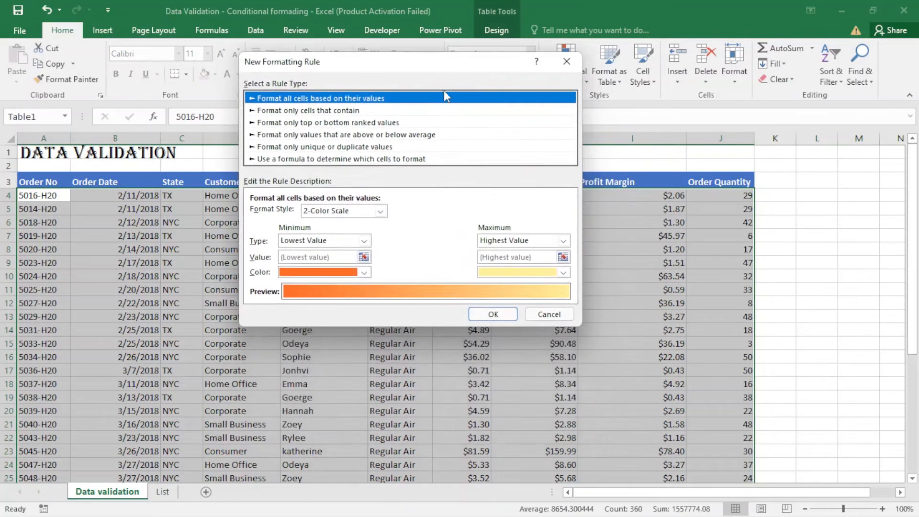
left_click(287, 159)
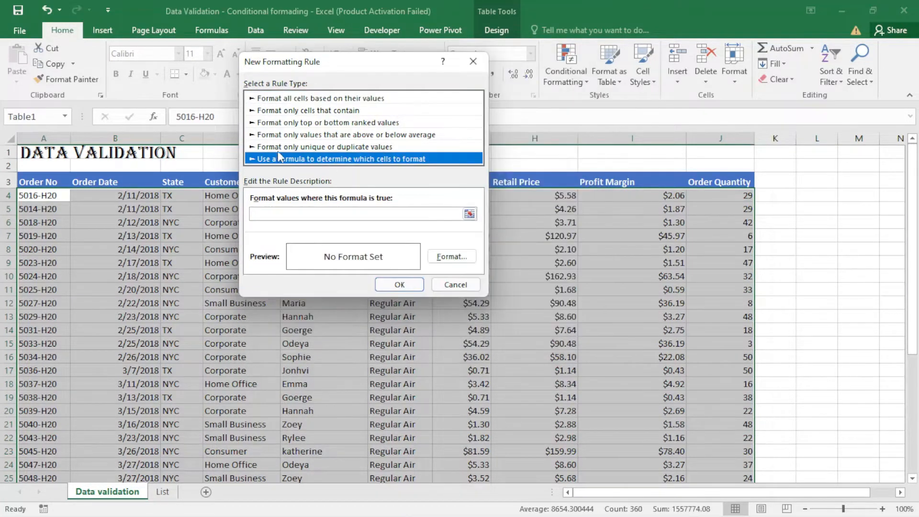
- Enter =$E4=$L$4 as the rule's formula, comparing each row's account manager with cell L4
left_click(354, 213)
left_click_drag(371, 64, 534, 182)
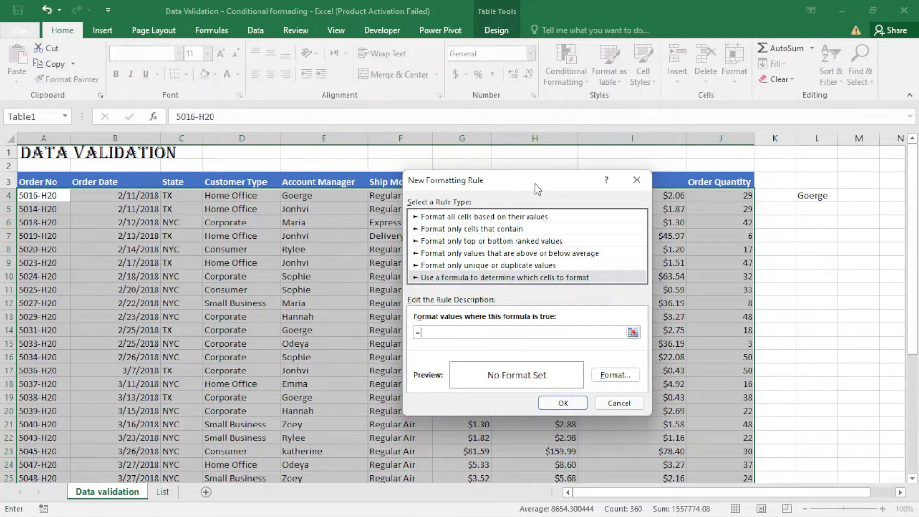
left_click(317, 193)
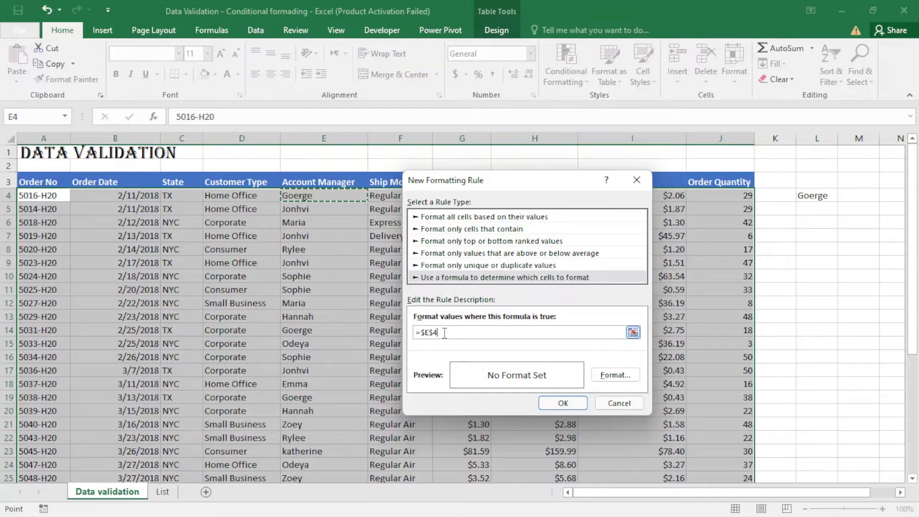
key("F4")
key("F4")
type("=")
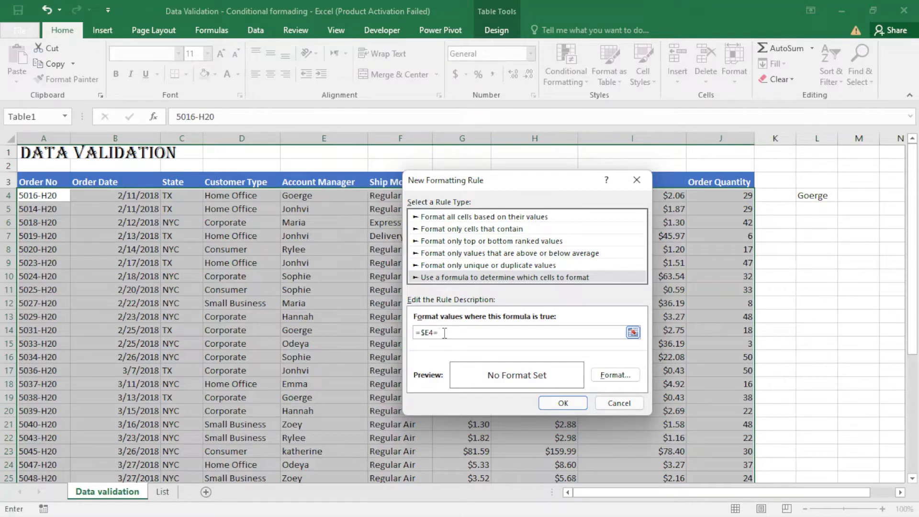
left_click(813, 196)
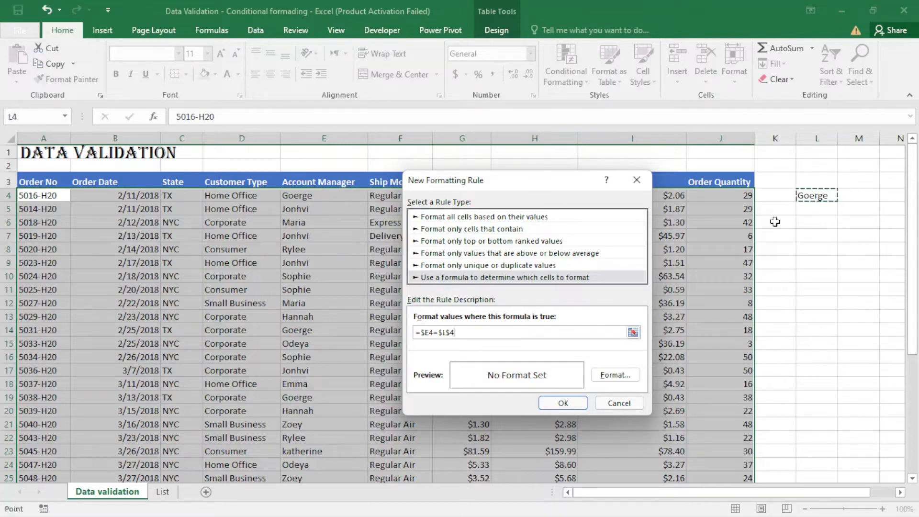
- Give the formatting rule a dark green background fill and apply it to the table
left_click(612, 375)
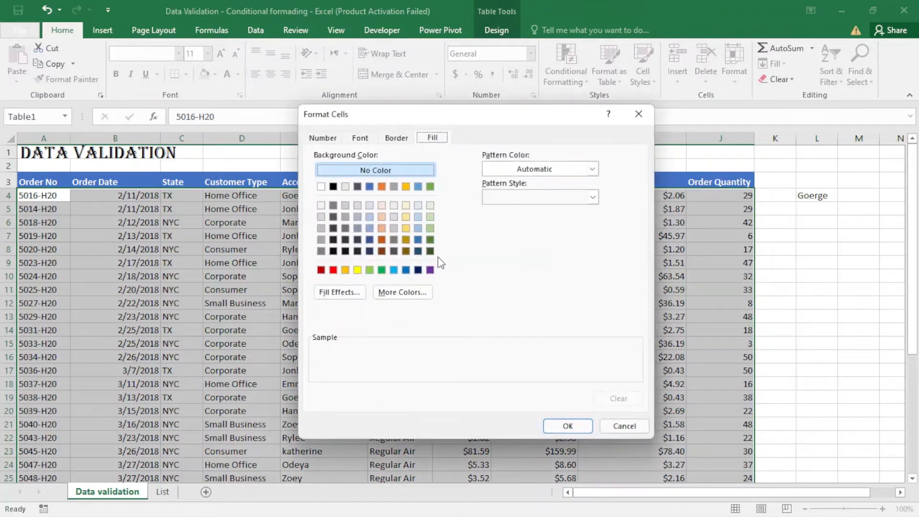
left_click(418, 240)
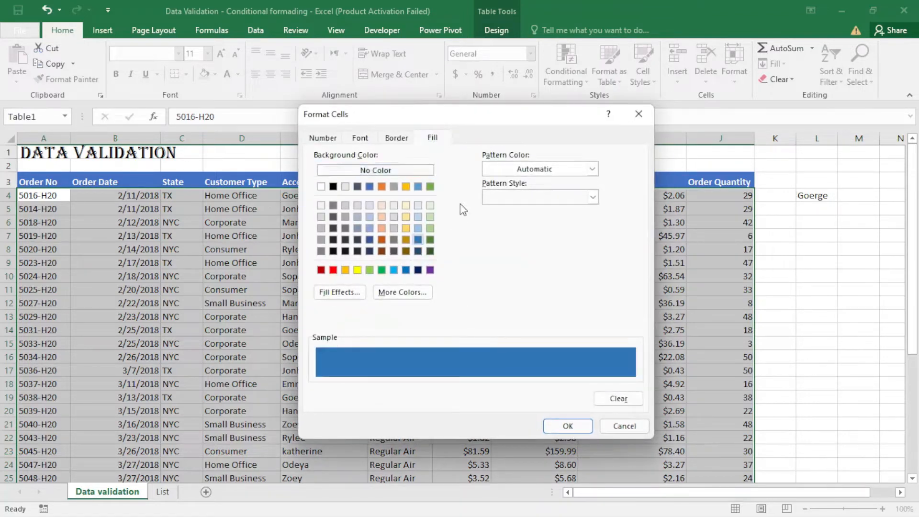
left_click(430, 228)
left_click(430, 239)
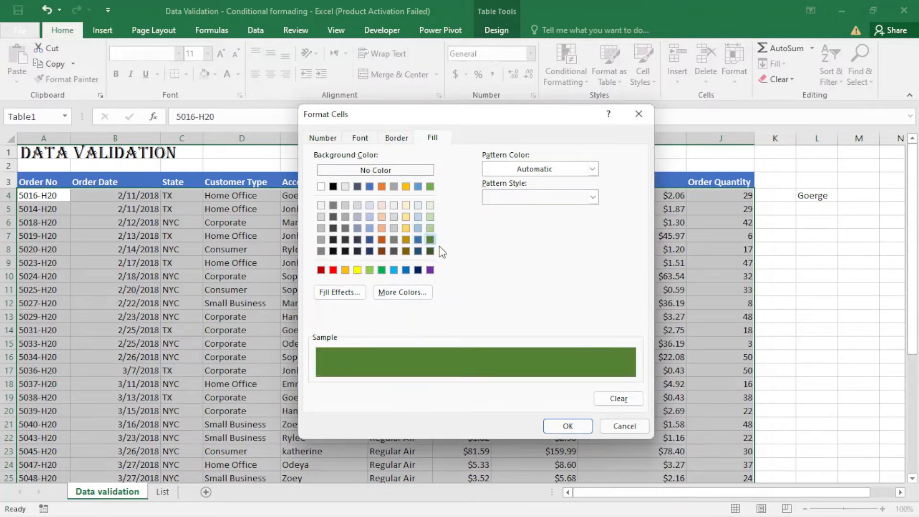
left_click(568, 425)
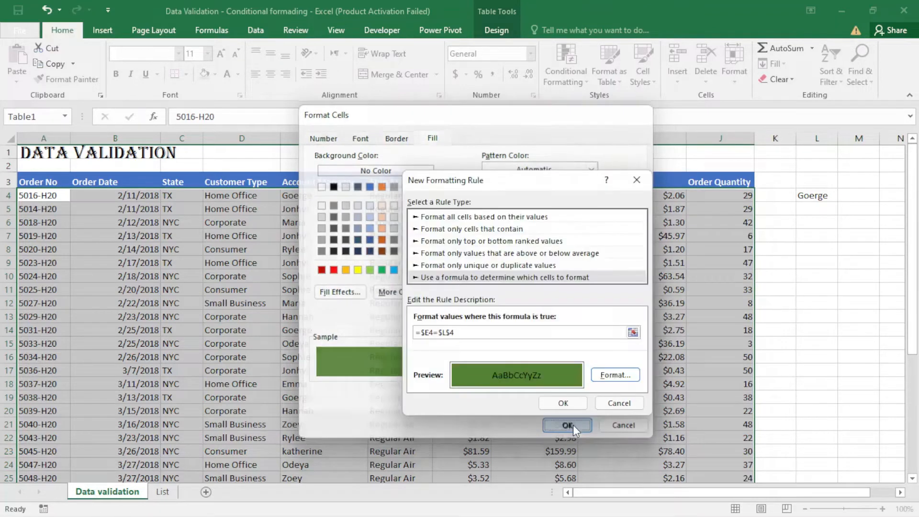
left_click(567, 402)
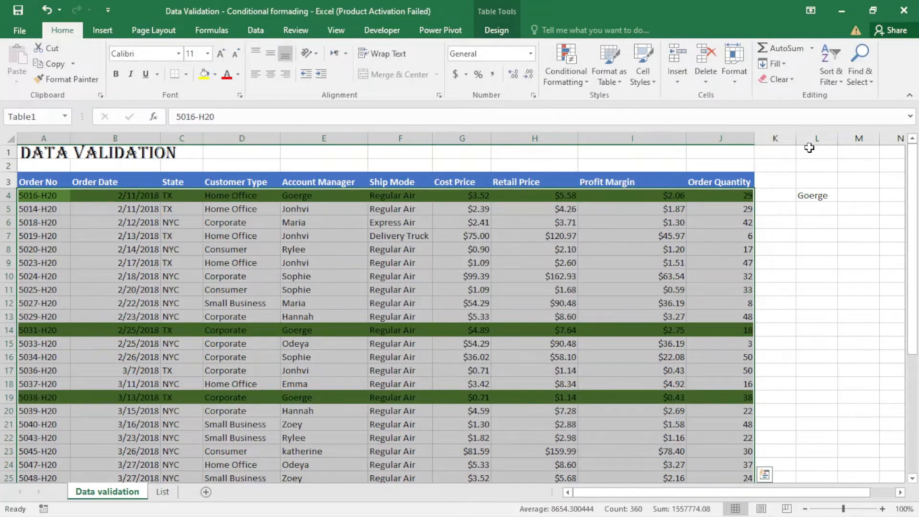
- Choose several different account managers in turn from cell L4's list to test the row highlighting
left_click(816, 195)
left_click(843, 195)
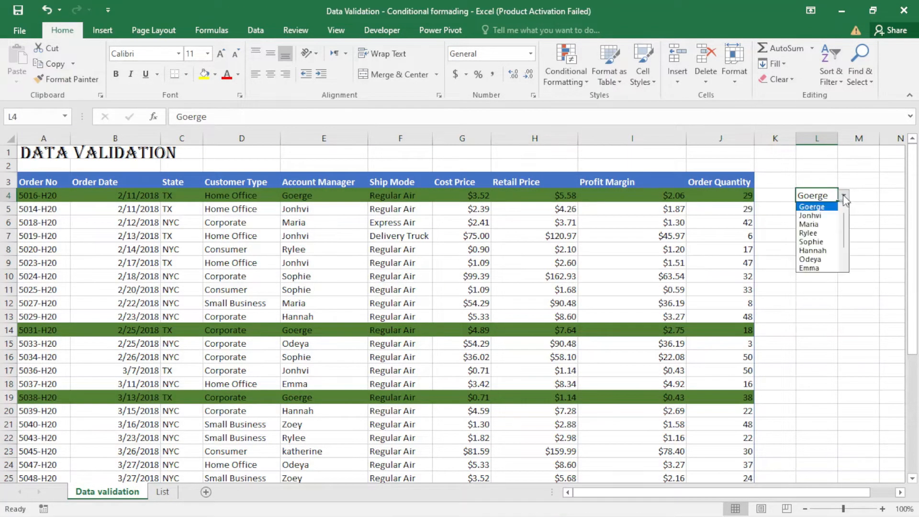
left_click(815, 216)
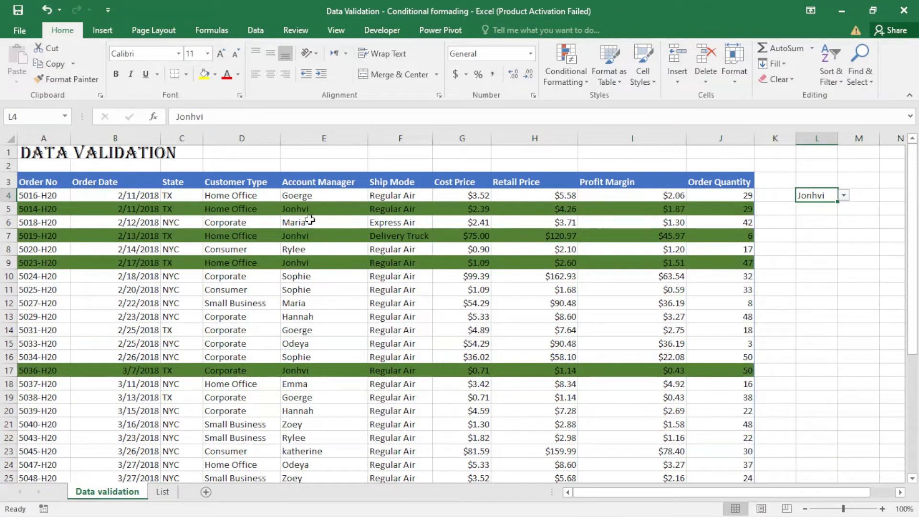
left_click(843, 195)
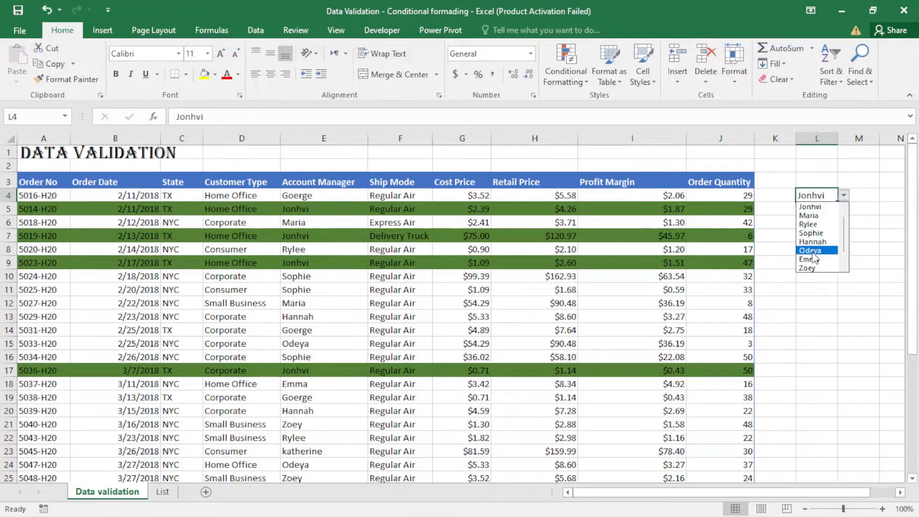
left_click(812, 249)
left_click(843, 195)
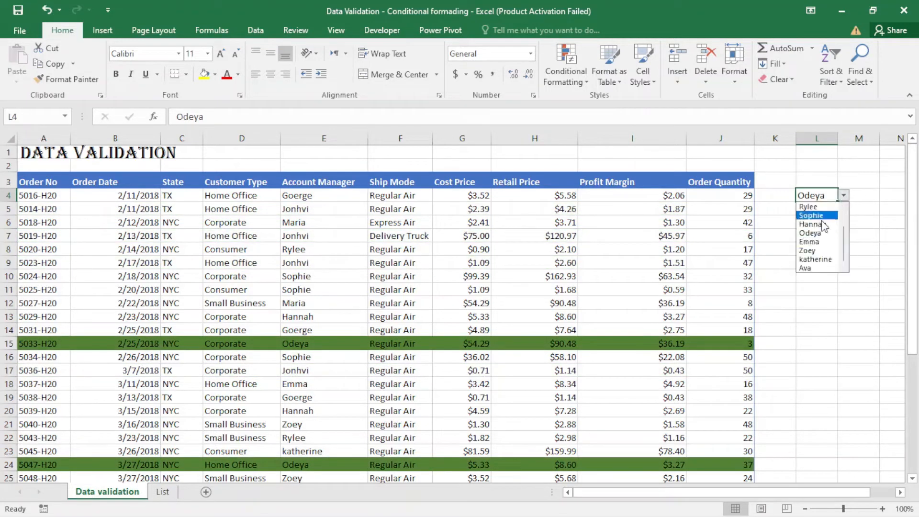
left_click(814, 256)
left_click(843, 195)
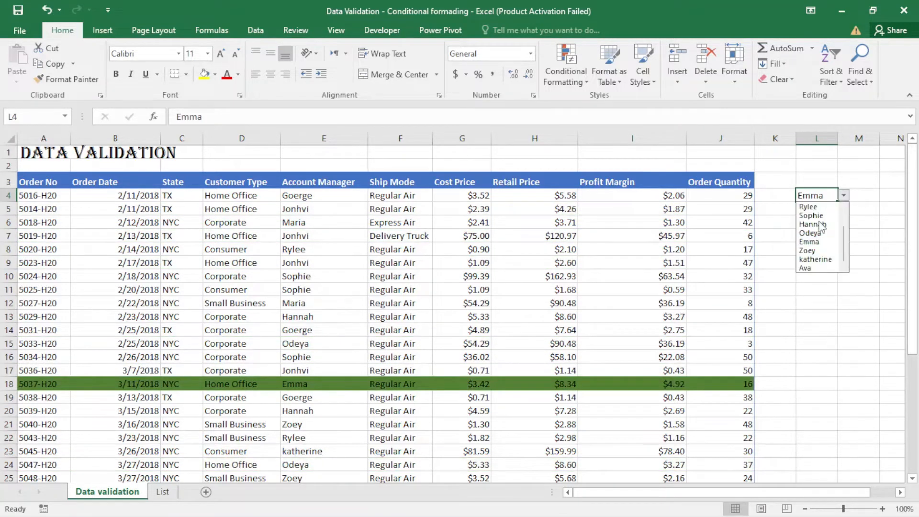
left_click(813, 249)
left_click(843, 195)
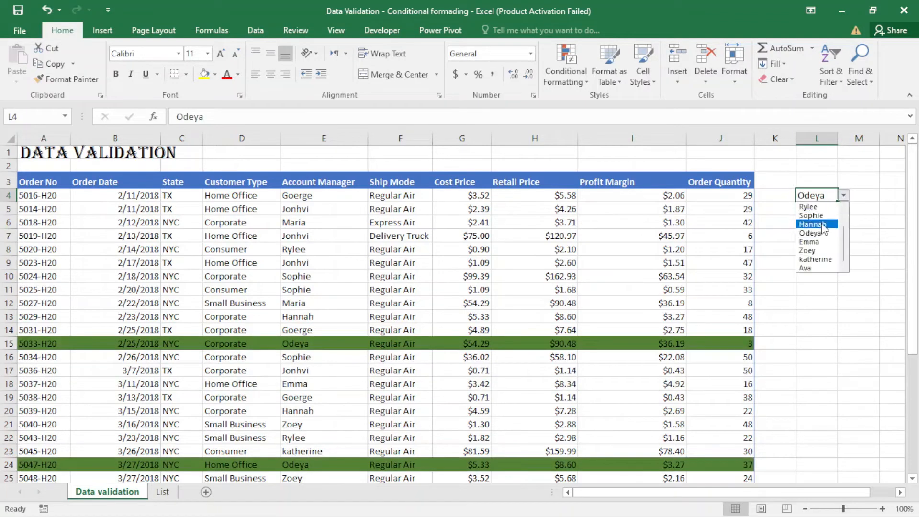
left_click(813, 241)
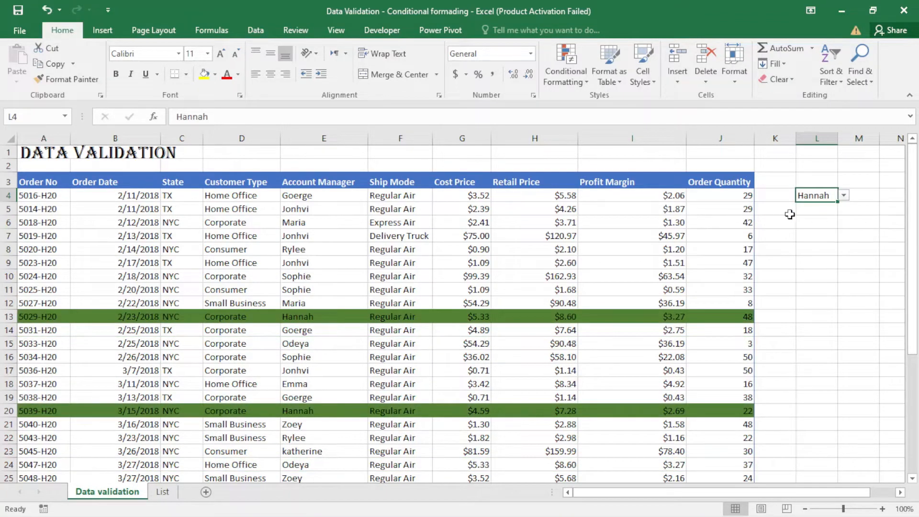
- Clear the conditional formatting rules from the entire sheet
left_click(569, 79)
mouse_move(606, 266)
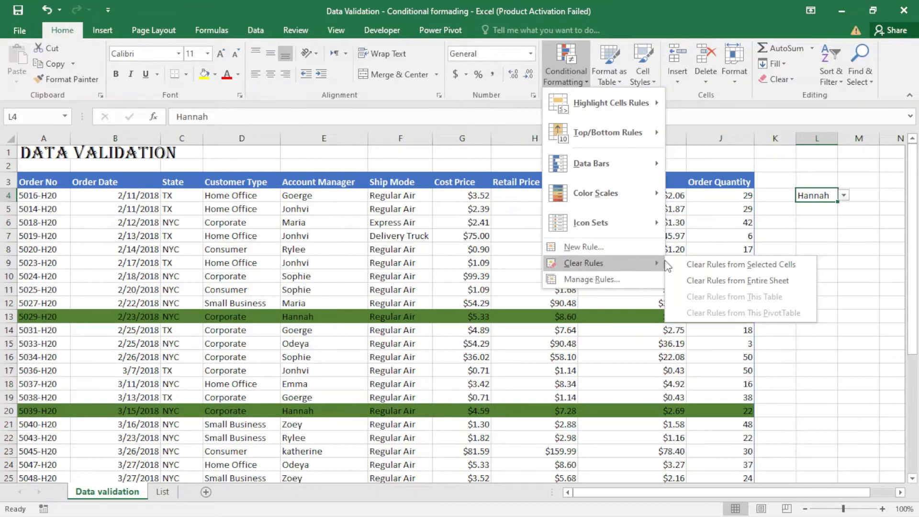
left_click(706, 282)
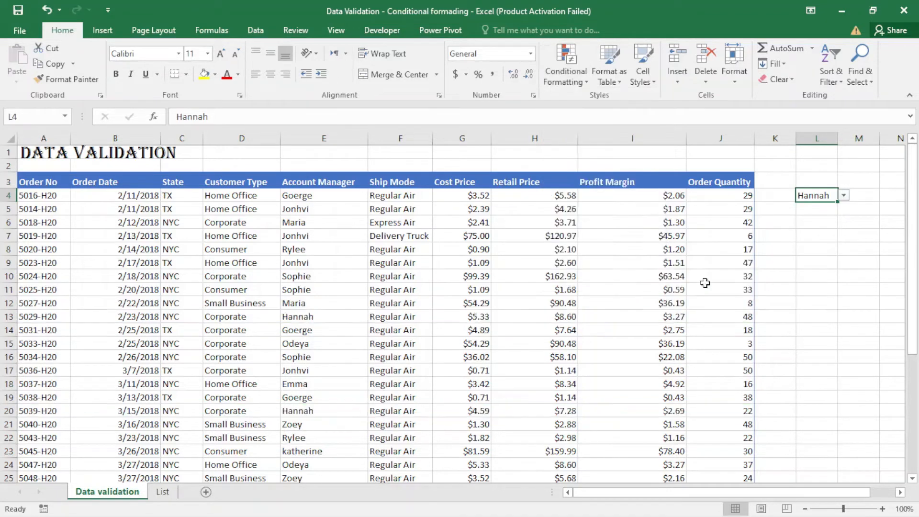
- Add a list data validation to cell M4, sourced from the customer types in B3:B6 on the List sheet
left_click(818, 235)
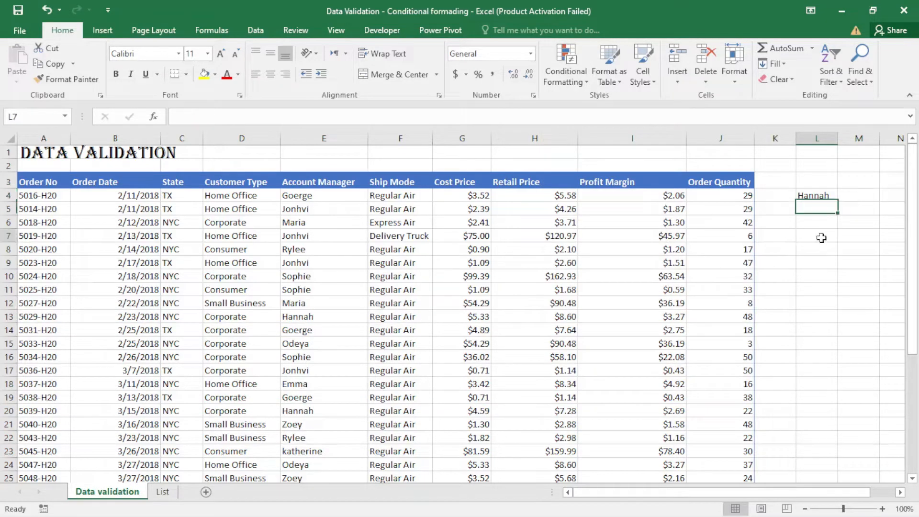
left_click(860, 193)
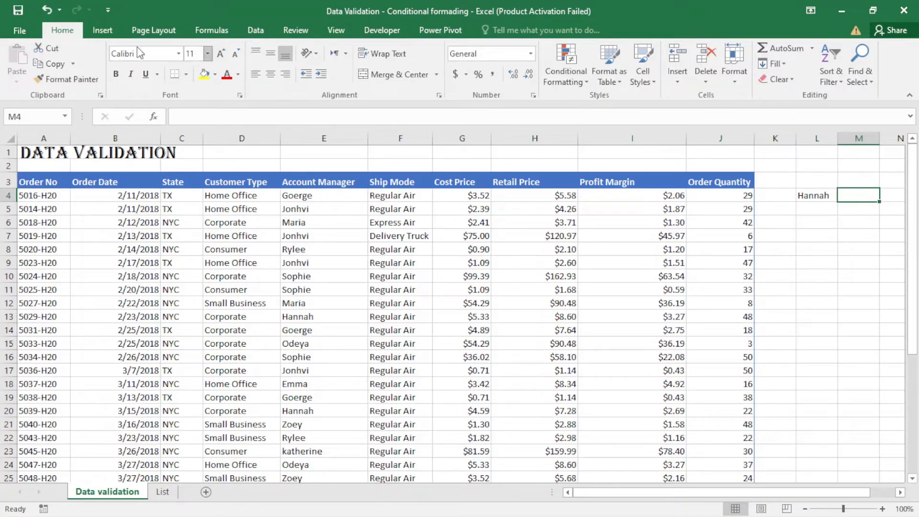
left_click(254, 31)
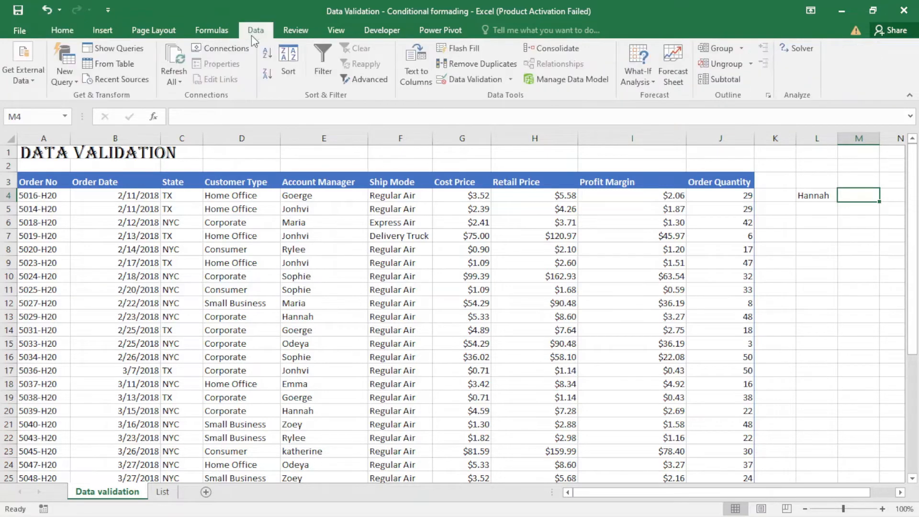
left_click(478, 79)
left_click(510, 240)
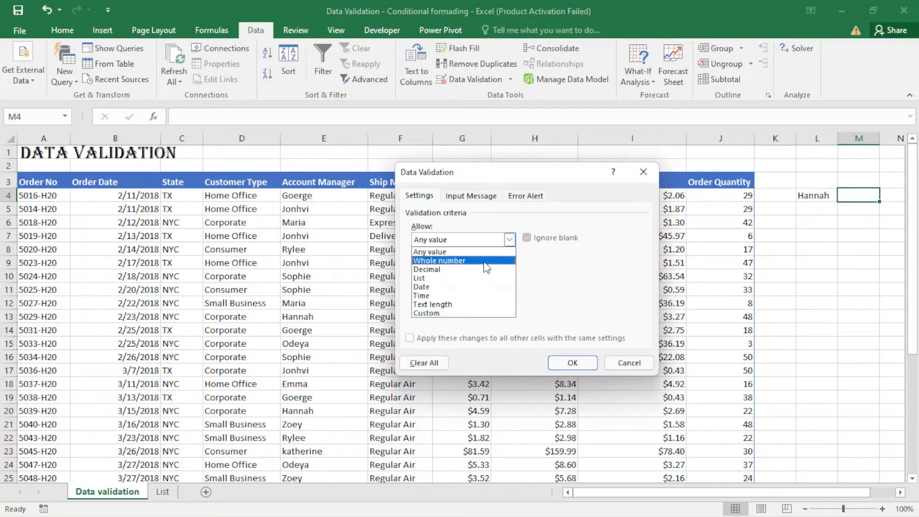
left_click(476, 278)
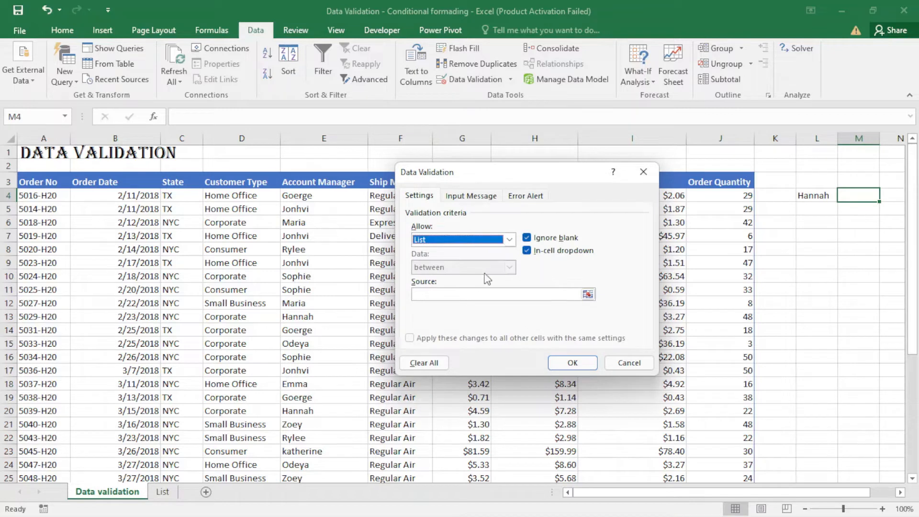
left_click(511, 294)
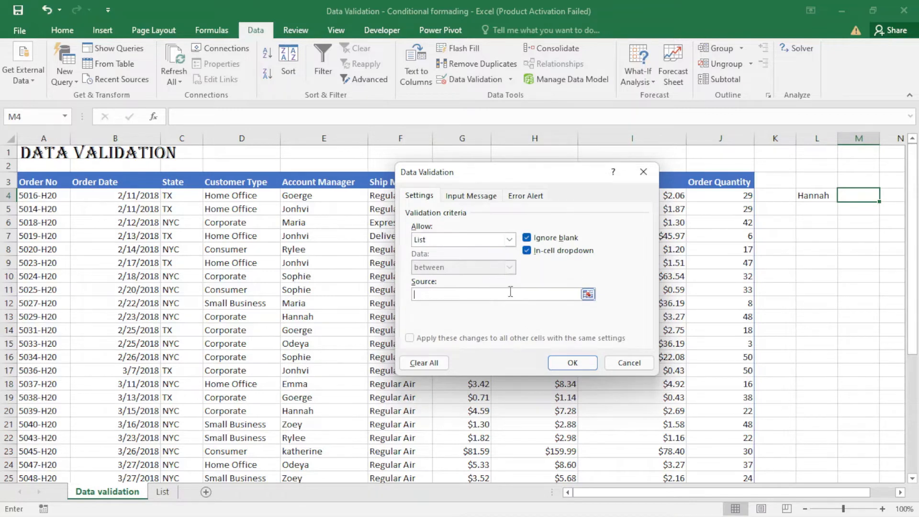
left_click(163, 494)
left_click_drag(139, 177, 158, 221)
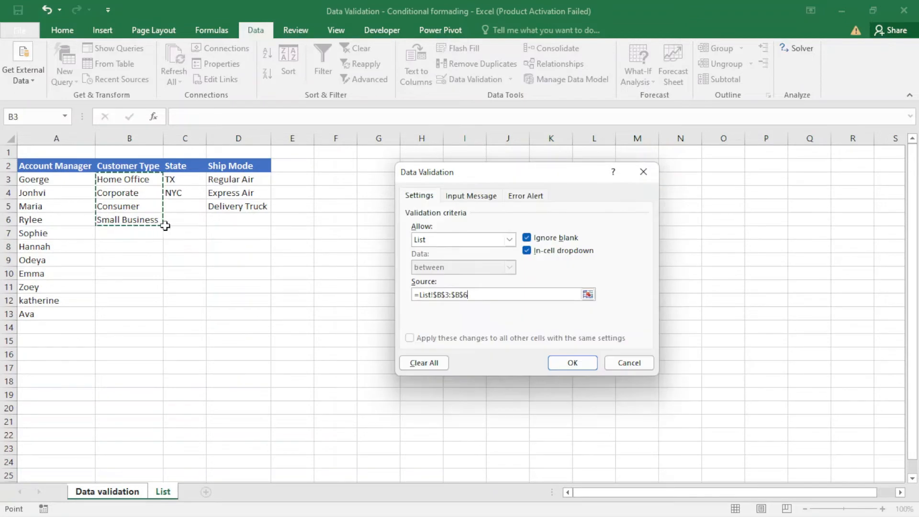
left_click(567, 363)
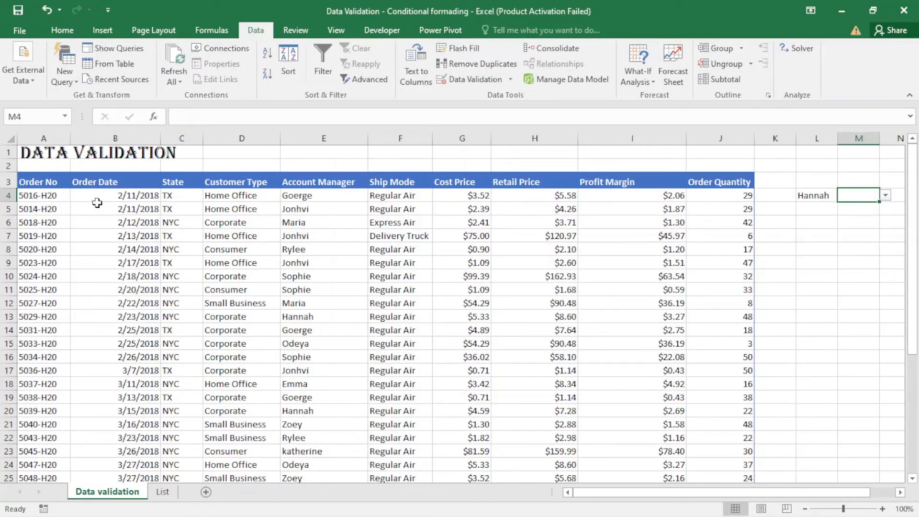
- Create a new conditional formatting rule for all the table's data rows, using a formula to determine which cells to format
left_click(48, 195)
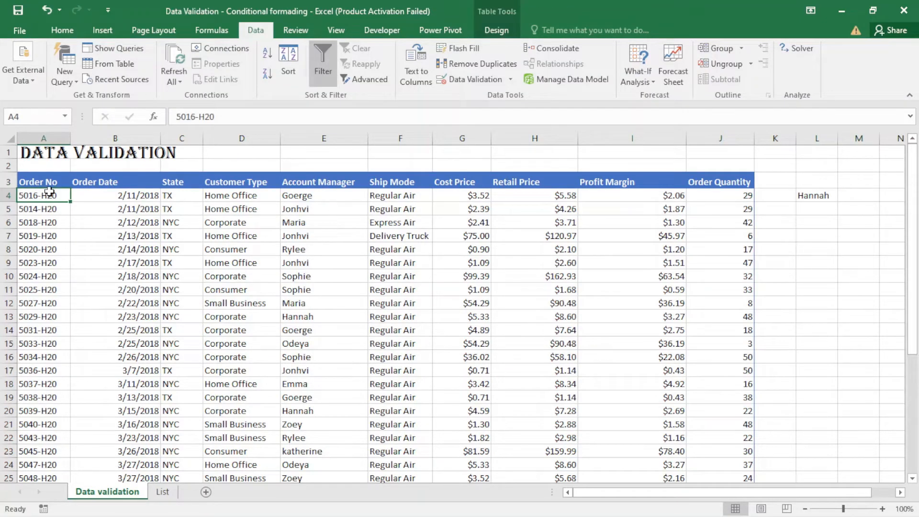
key("ctrl+shift+Right")
key("ctrl+shift+Down")
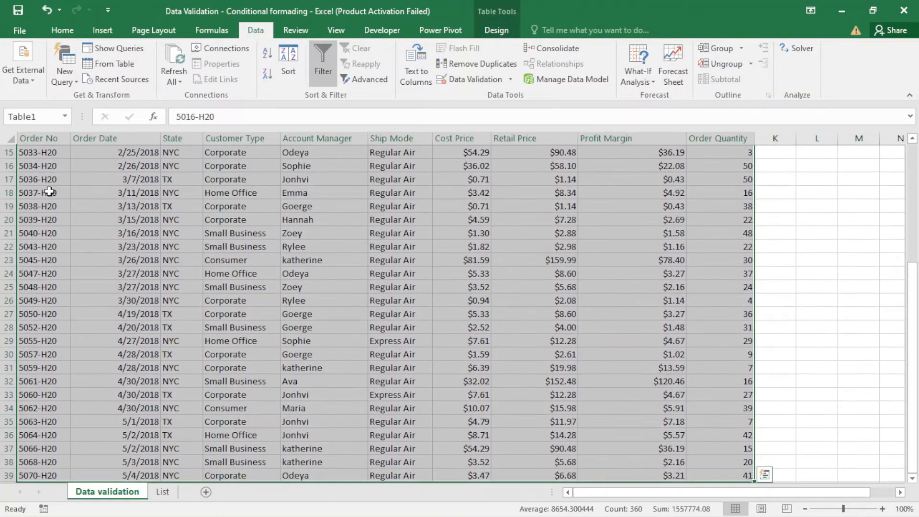
scroll(287, 270, "up", 4)
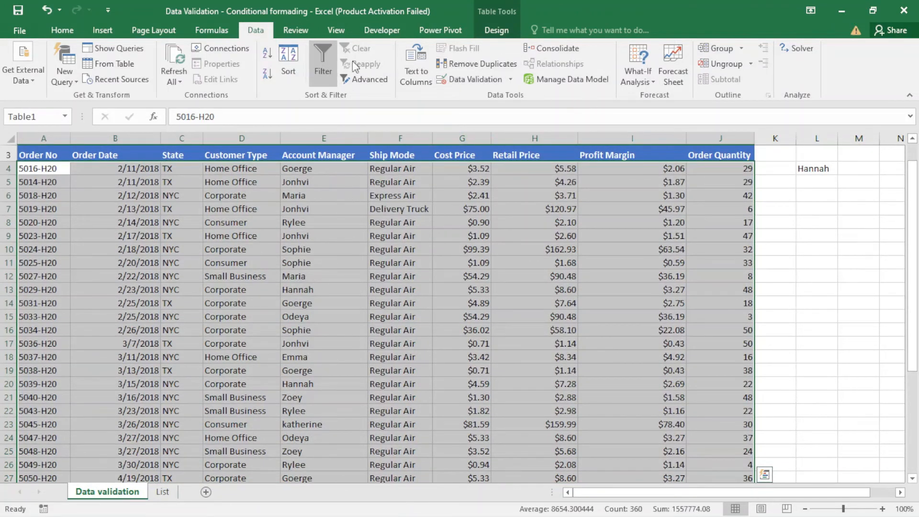
left_click(67, 30)
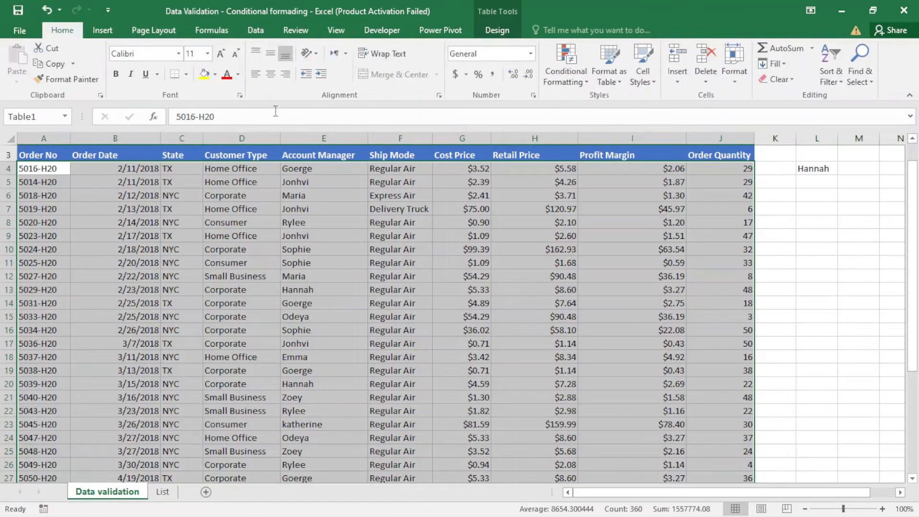
left_click(569, 77)
left_click(579, 247)
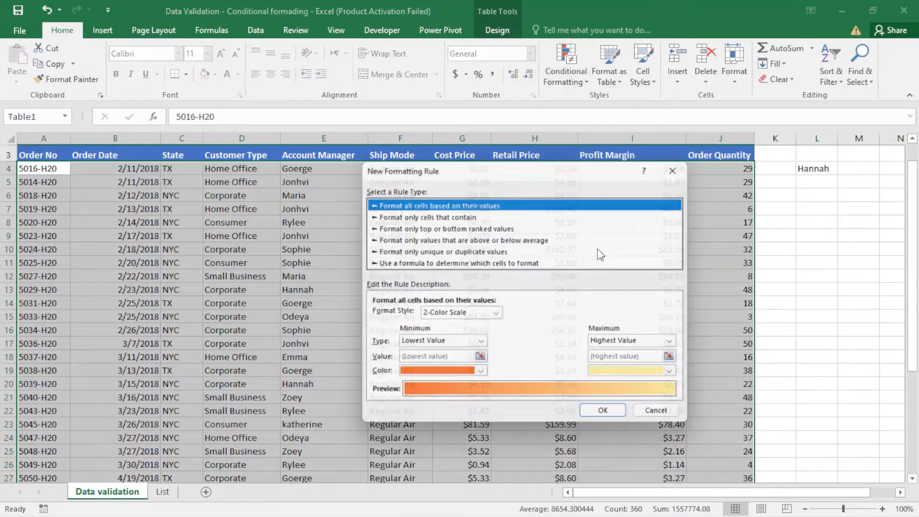
left_click(463, 262)
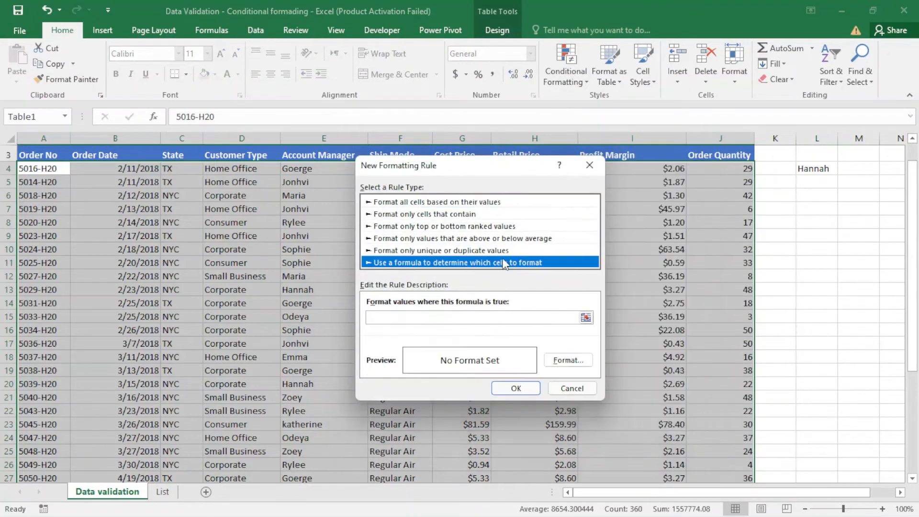
- Enter =$D4=$M$4 as the rule's formula, comparing each row's customer type with cell M4
left_click(450, 317)
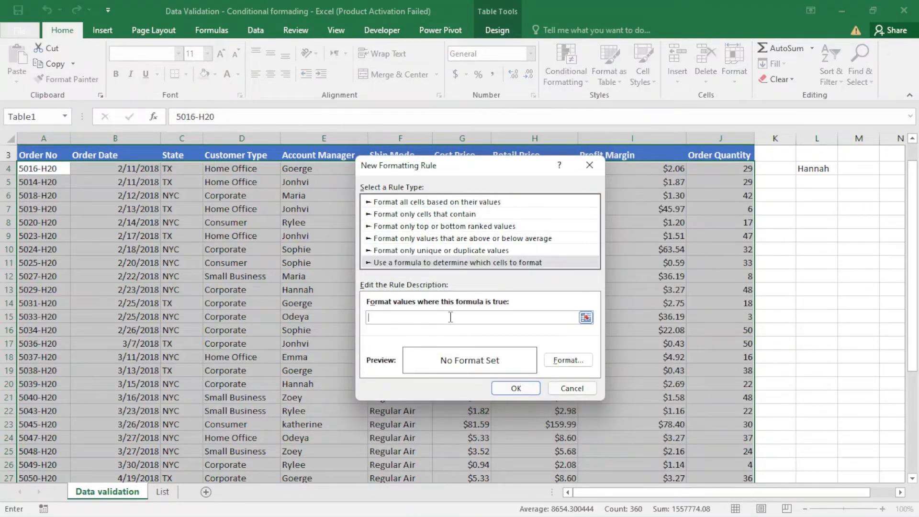
left_click(245, 171)
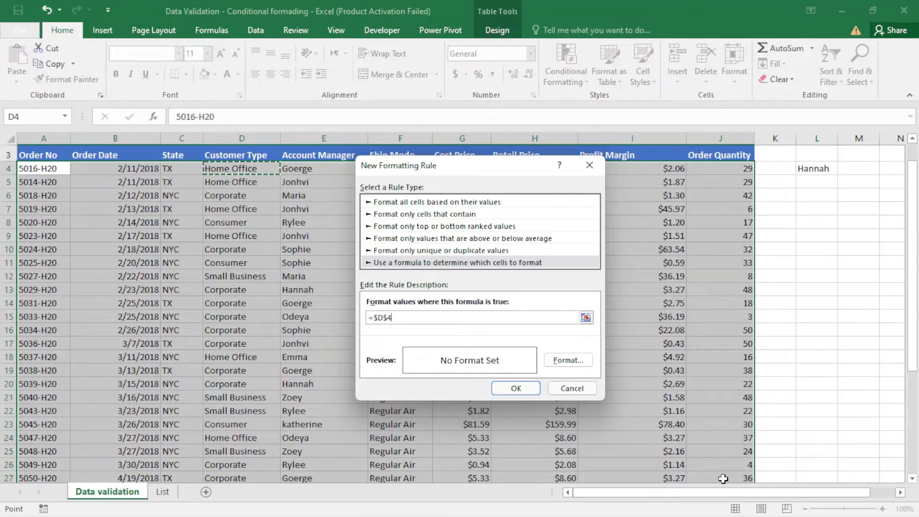
key("F4")
key("F4")
type("=")
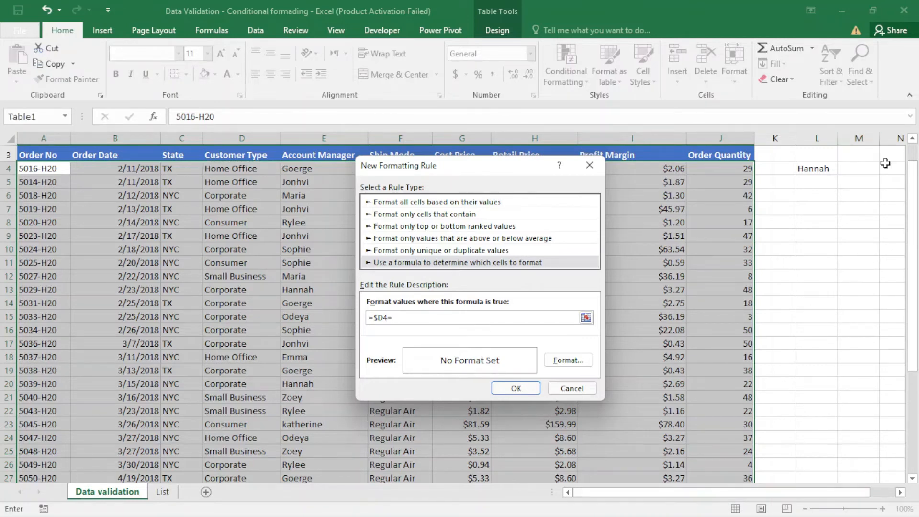
left_click(869, 169)
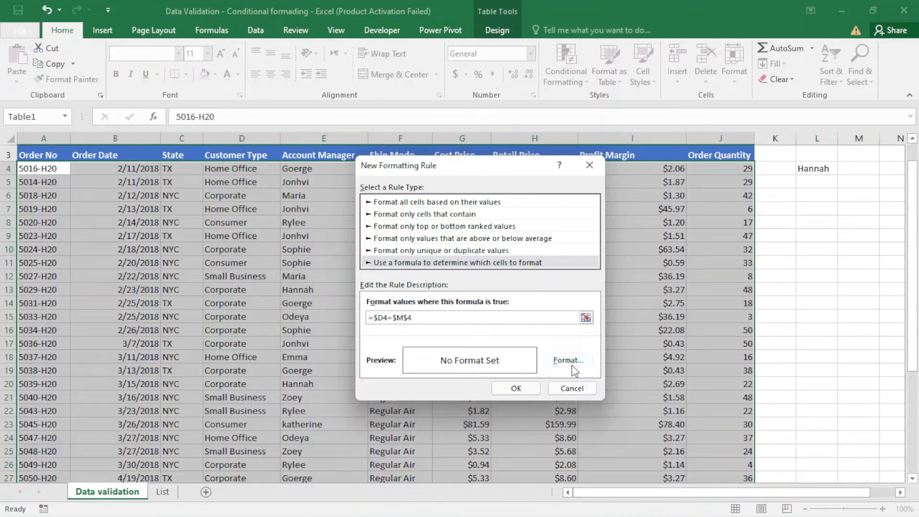
- Give the formatting rule a light green background fill and apply it to the table
left_click(569, 362)
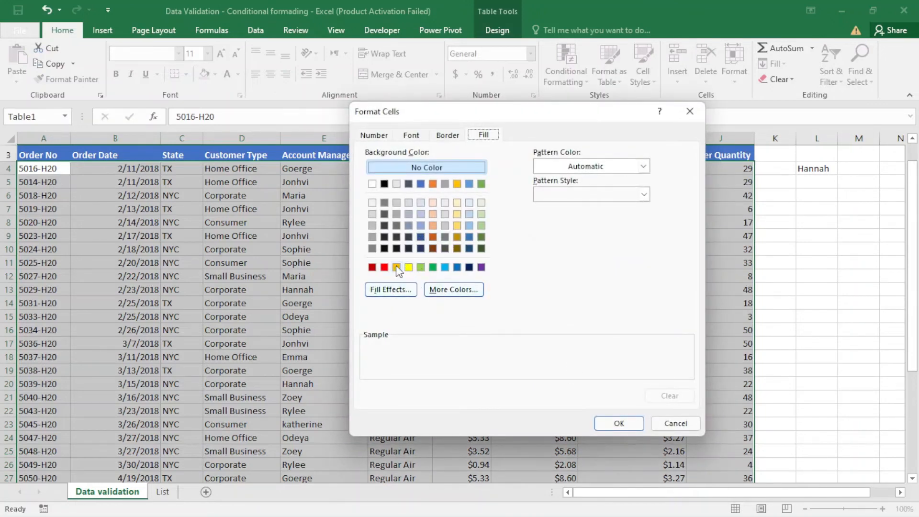
left_click(421, 267)
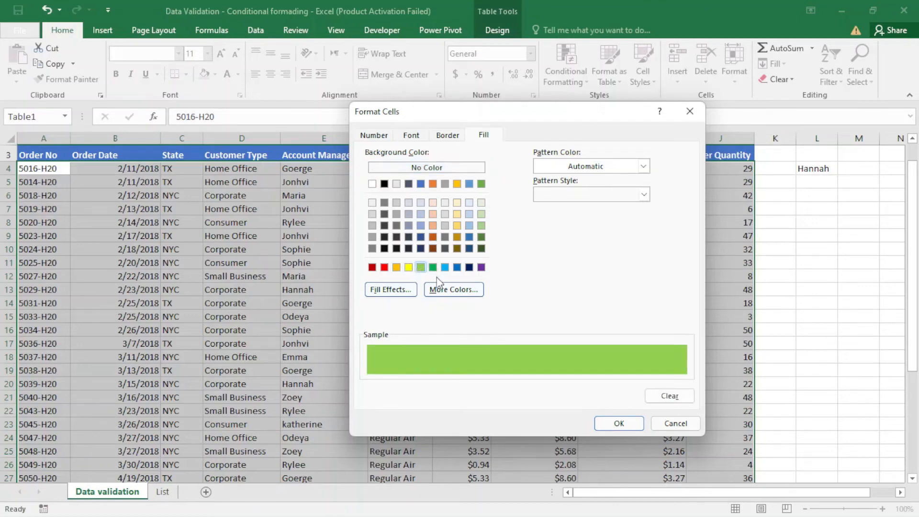
left_click(620, 422)
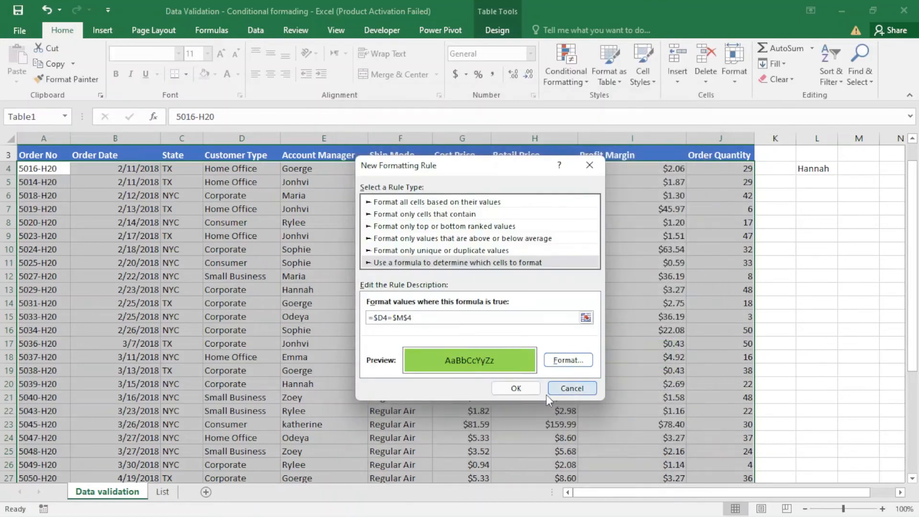
left_click(516, 388)
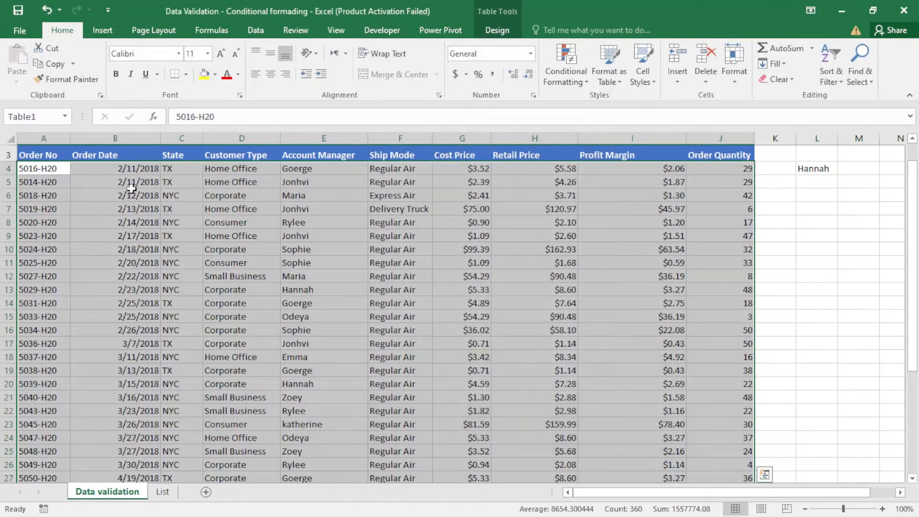
- Test the row highlighting by choosing Home Office, Consumer, Corporate, Small Business and finally Consumer from cell M4's list
left_click(868, 170)
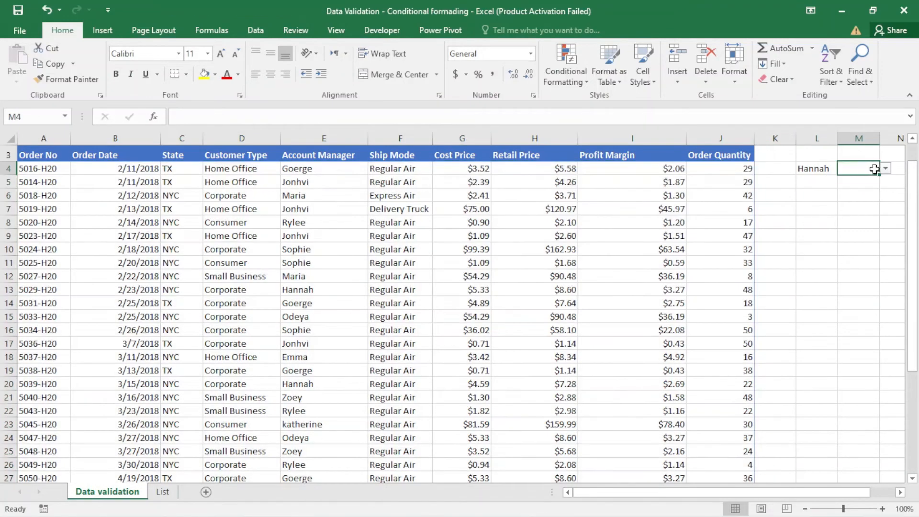
left_click(886, 169)
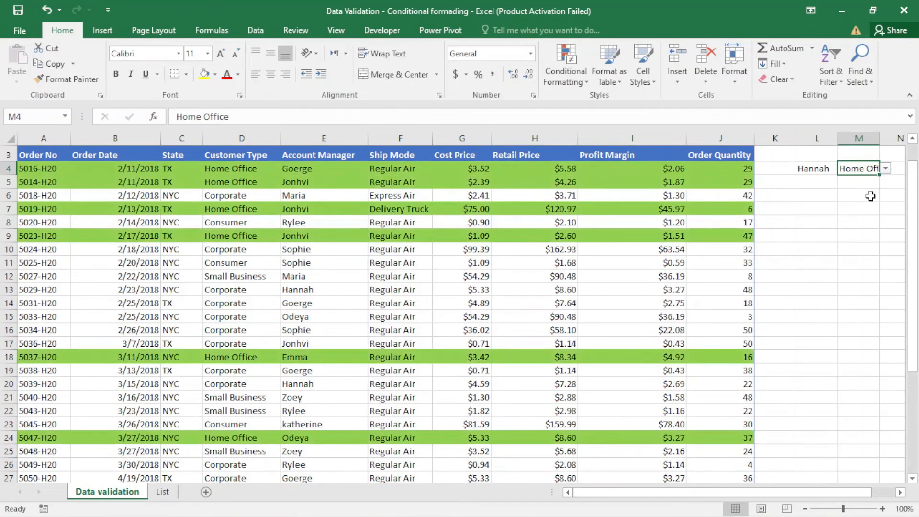
left_click(885, 169)
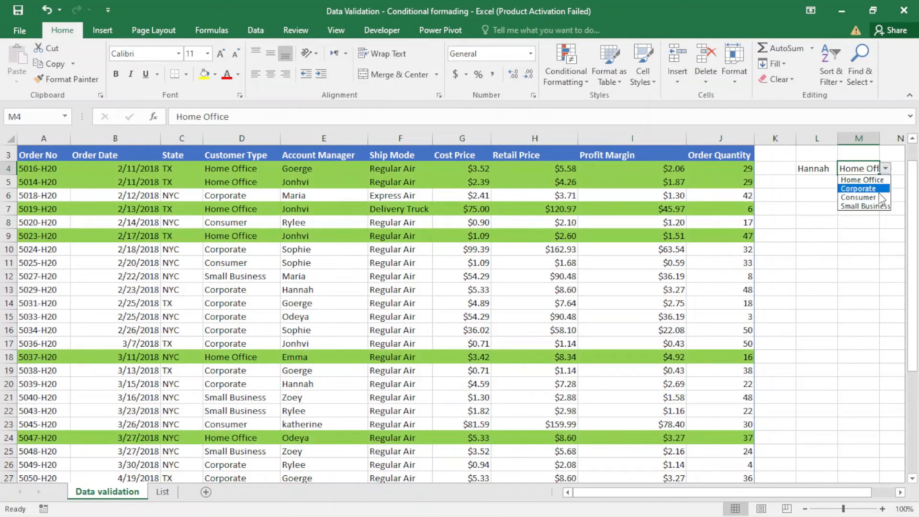
left_click(877, 195)
left_click(885, 169)
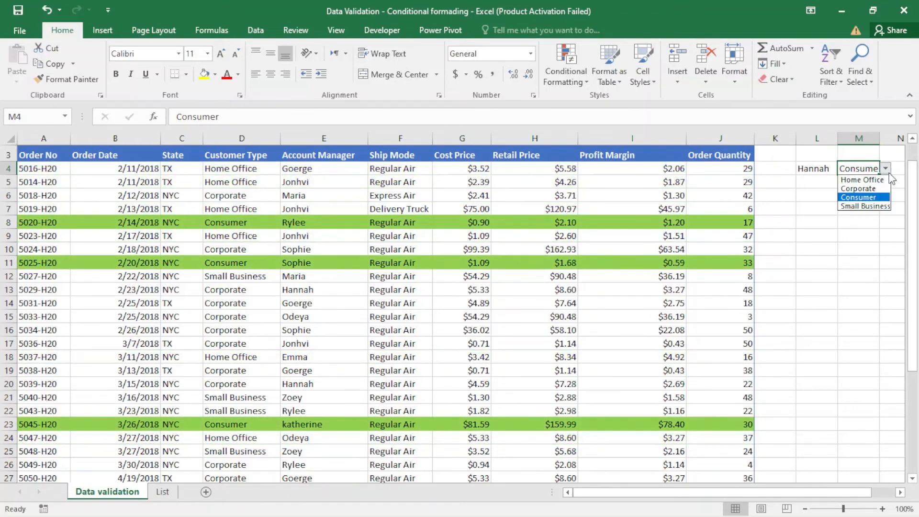
left_click(875, 186)
left_click(885, 168)
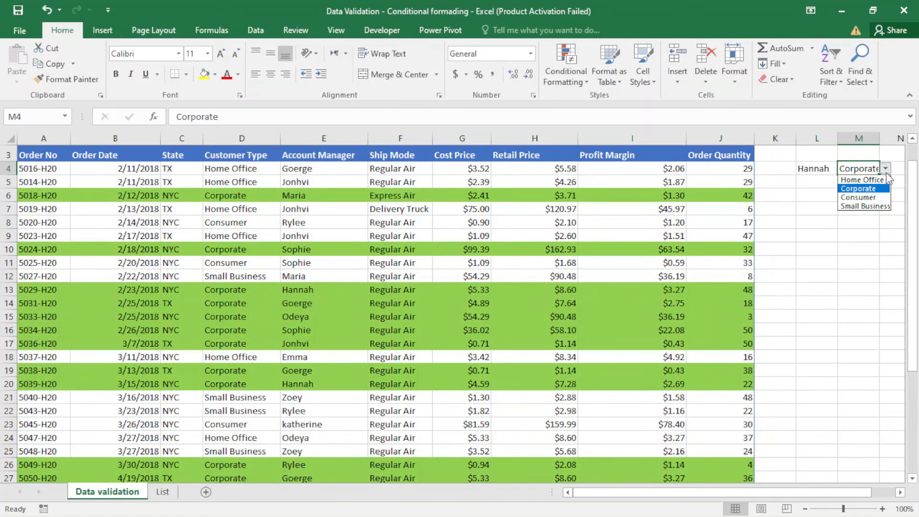
left_click(870, 204)
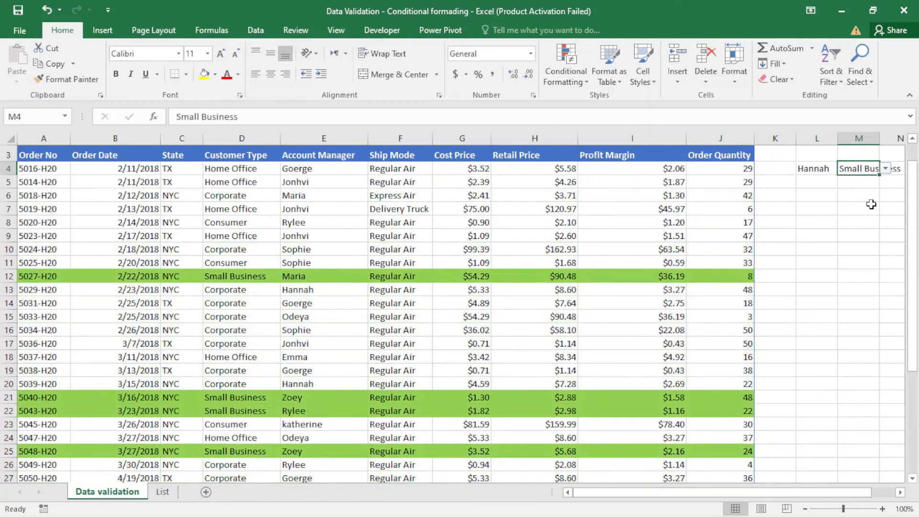
left_click(885, 169)
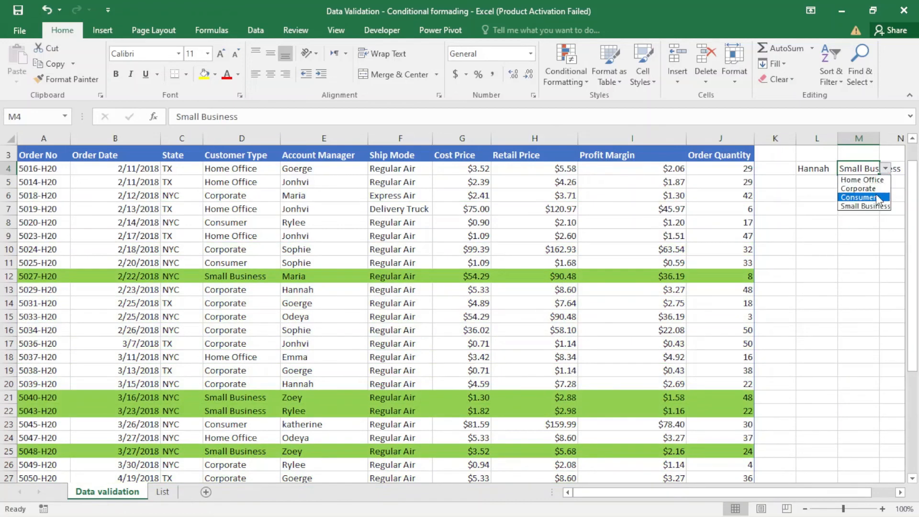
left_click(875, 197)
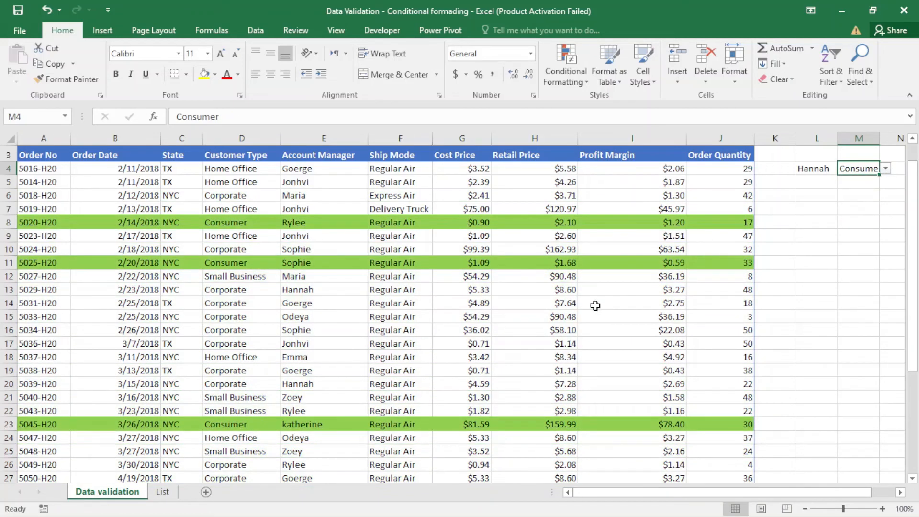